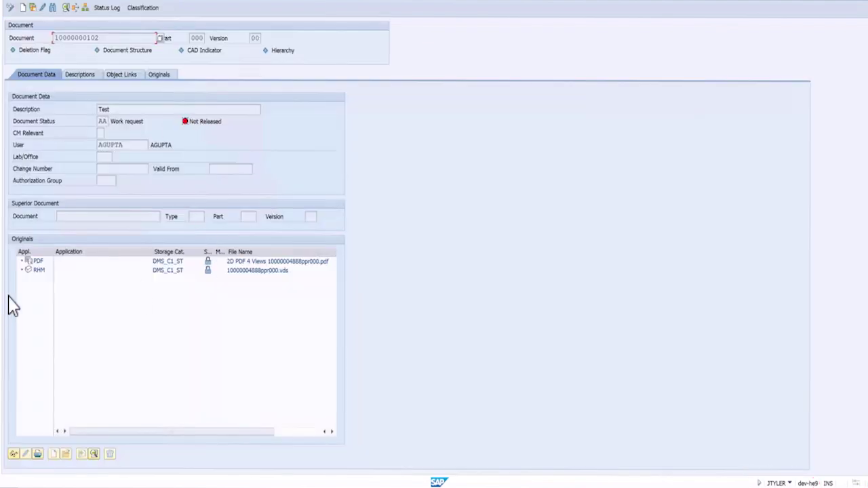
# Copy the RHM original out to the desktop Demo folder as RHM.VDS.
pyautogui.click(39, 270)
pyautogui.rightClick(39, 271)
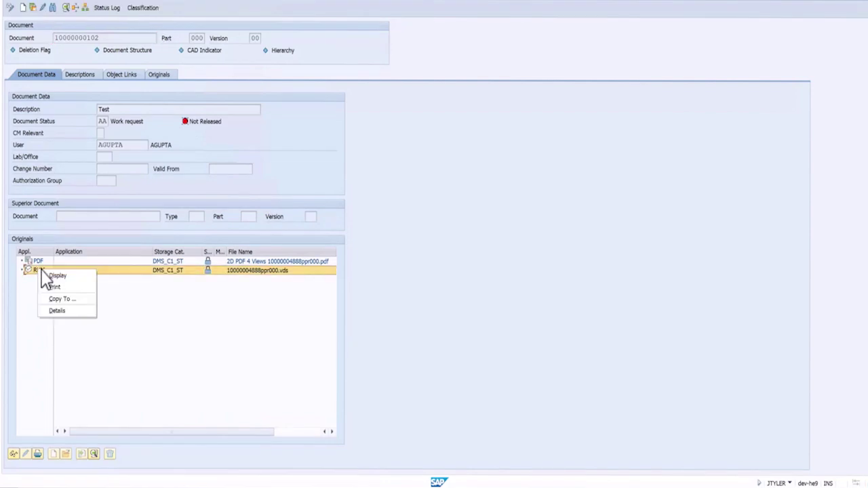
pyautogui.click(58, 300)
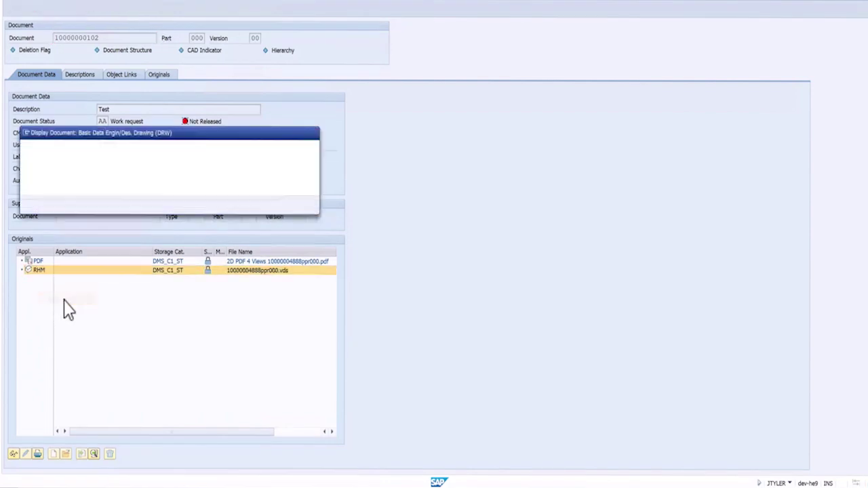
pyautogui.moveTo(166, 175); pyautogui.dragTo(261, 184)
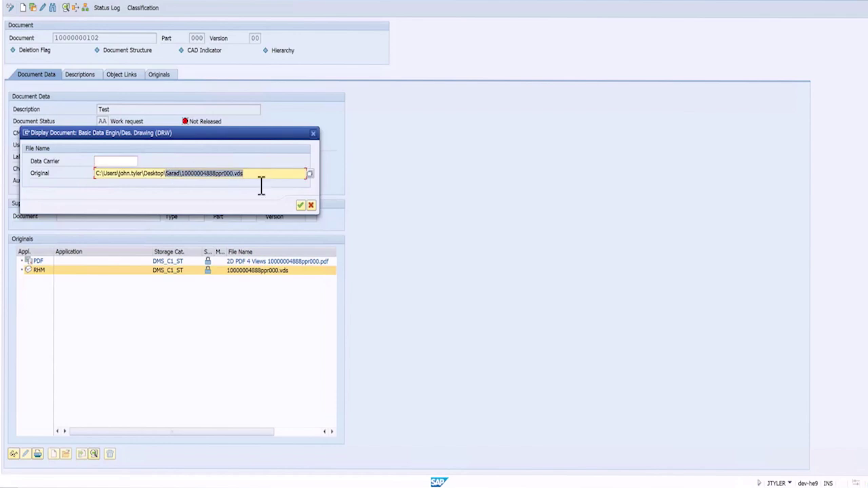
pyautogui.write('Demo\\')
pyautogui.write('RHM.VD')
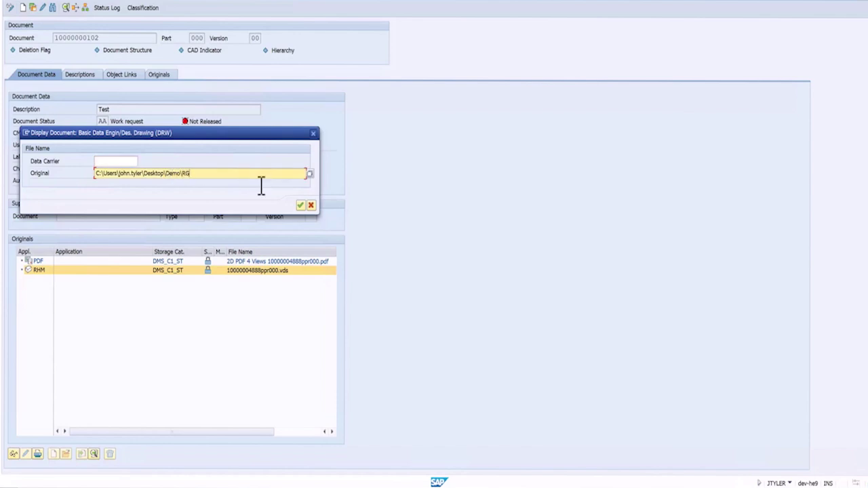
pyautogui.write('S')
pyautogui.press('Return')
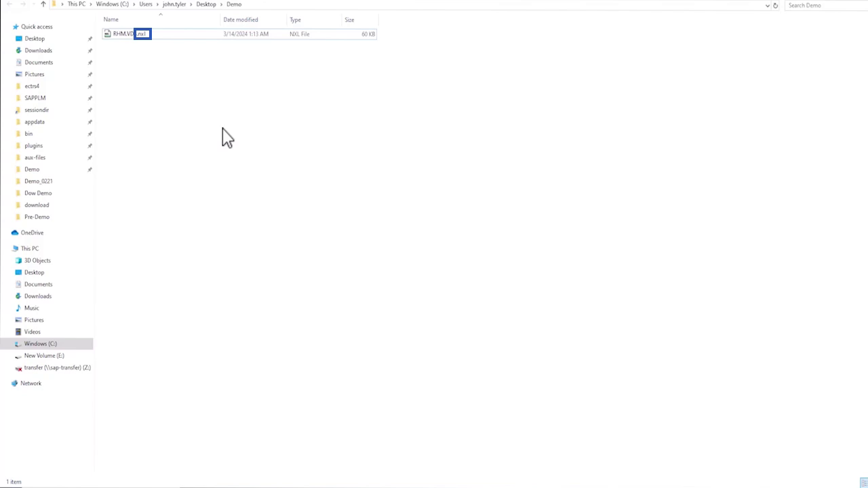
pyautogui.click(124, 39)
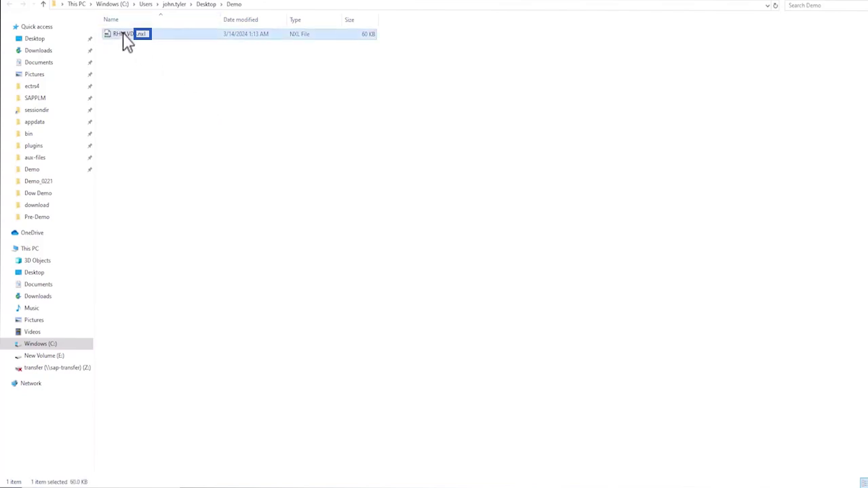
pyautogui.rightClick(124, 38)
pyautogui.moveTo(170, 135)
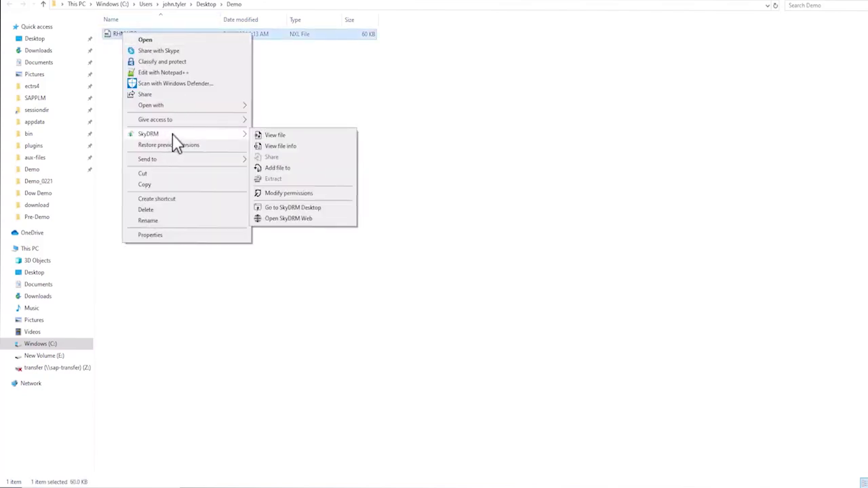
pyautogui.click(305, 156)
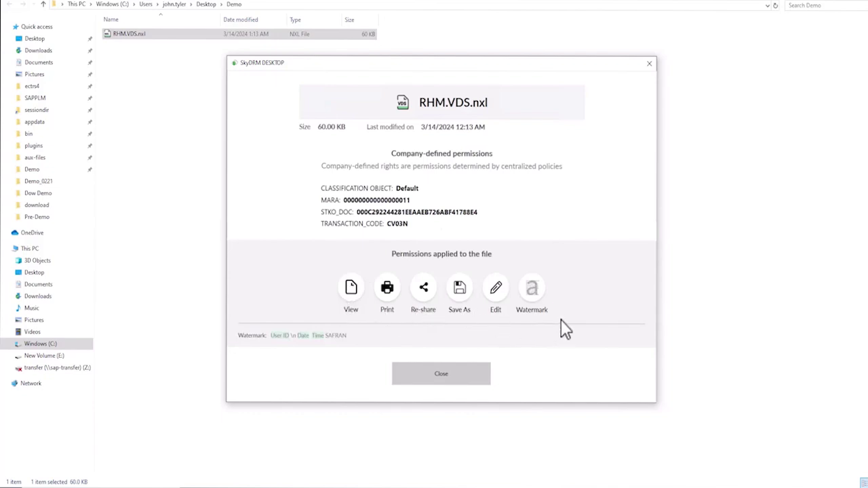
pyautogui.click(458, 378)
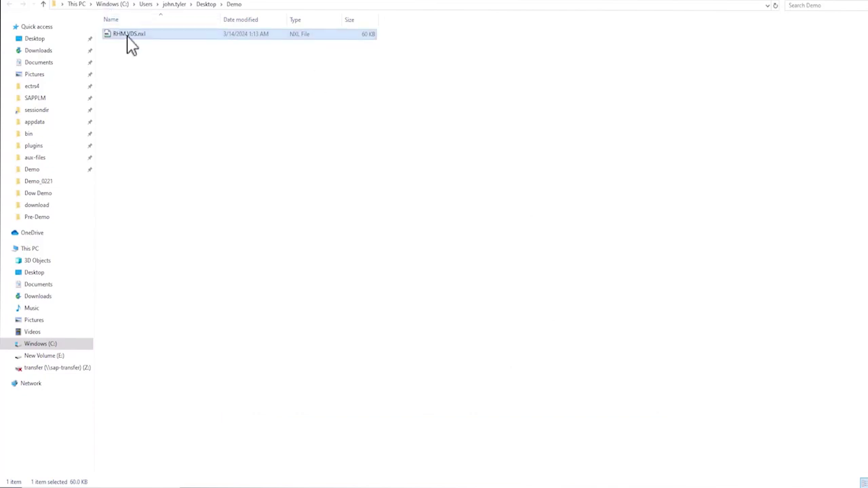
# Open RHM.VDS.nxl in the SAP 3D viewer, view the watermarked phone model, then close it.
pyautogui.doubleClick(127, 38)
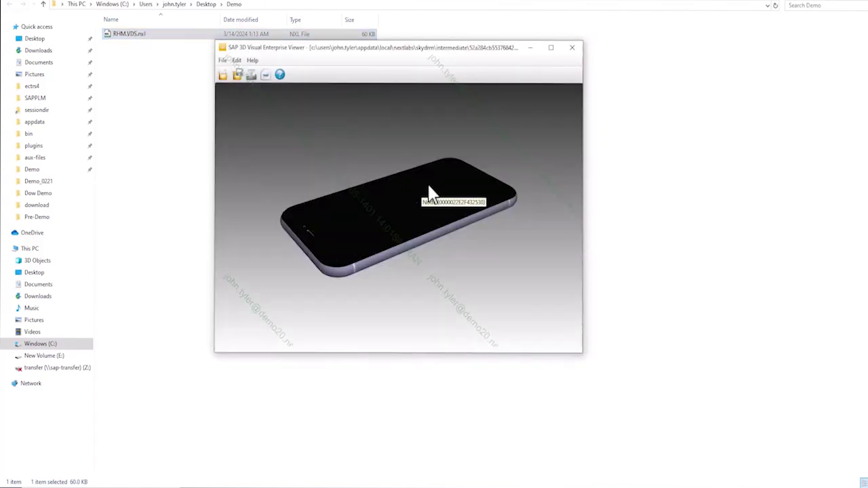
pyautogui.click(573, 49)
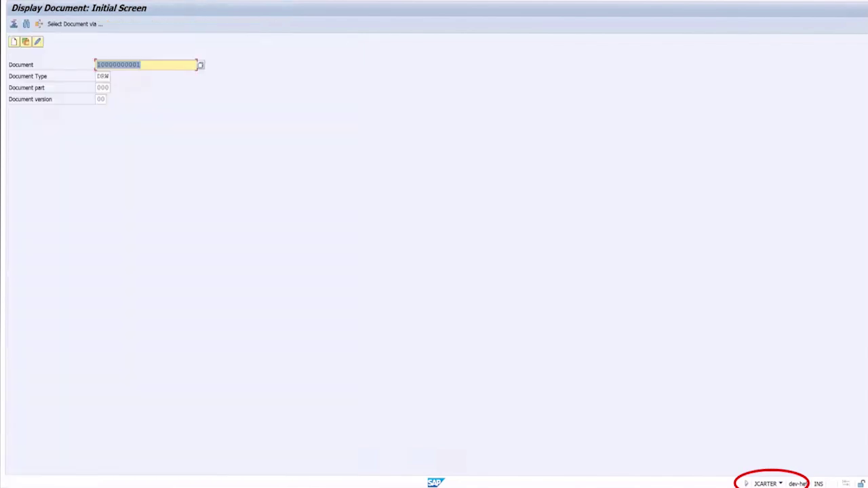
pyautogui.press('Return')
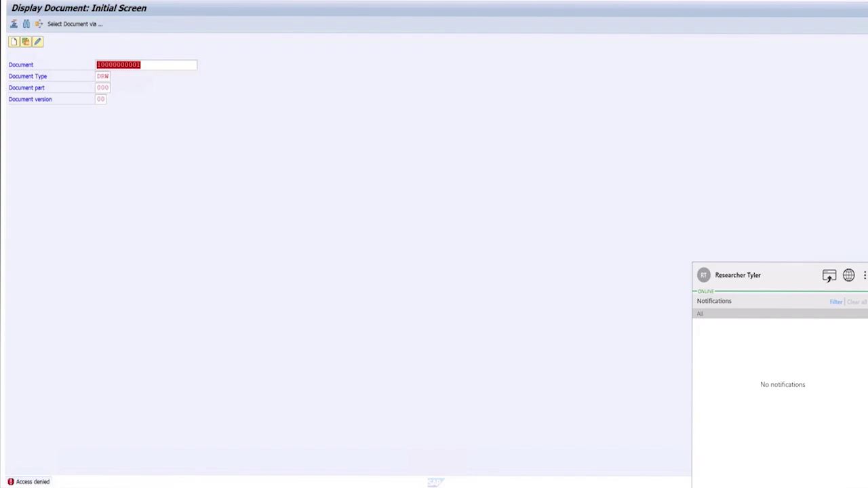
pyautogui.click(864, 275)
# Log out of SkyDRM Desktop and continue with the saved company server URL.
pyautogui.click(819, 317)
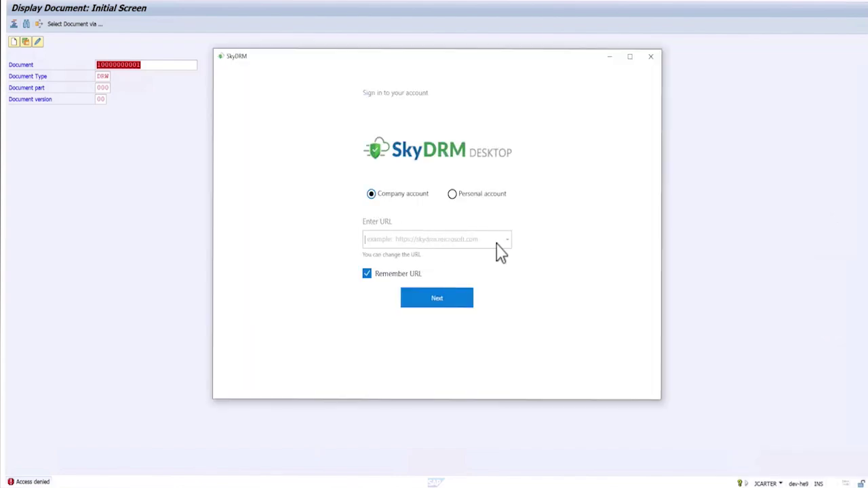
pyautogui.click(500, 243)
pyautogui.click(499, 255)
pyautogui.click(436, 304)
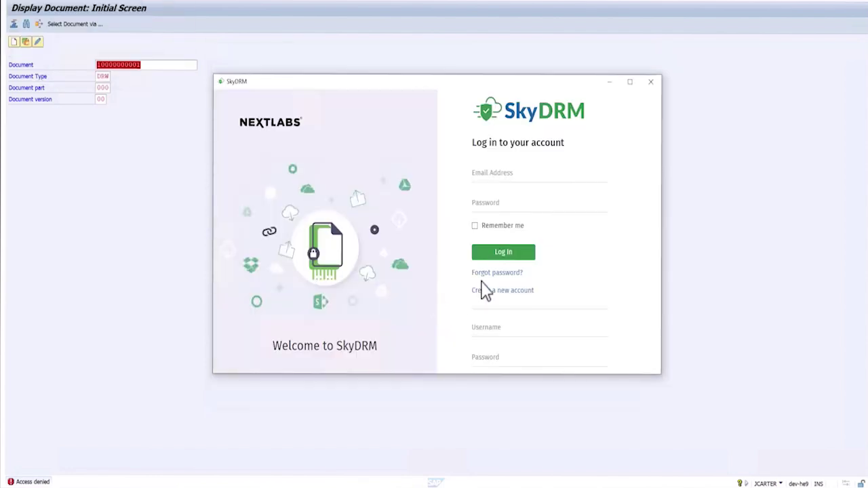
# Log in as the other company user with their username and password.
pyautogui.click(484, 332)
pyautogui.click(485, 364)
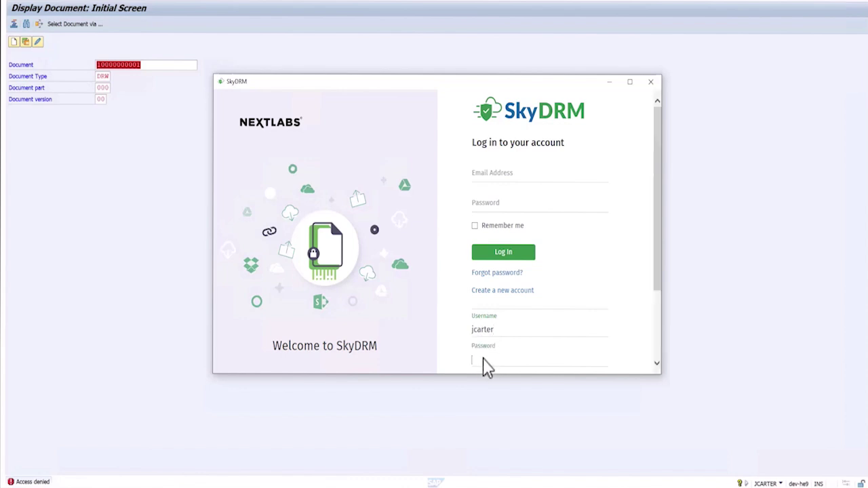
pyautogui.write('••••••••')
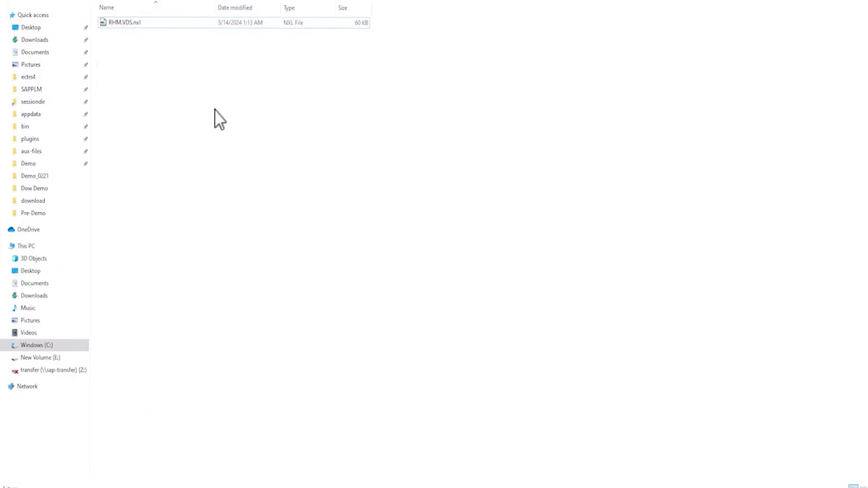
# Open RHM.VDS.nxl as the new user and dismiss the SkyDRM Access Denied notice.
pyautogui.click(133, 23)
pyautogui.click(133, 23)
pyautogui.rightClick(133, 24)
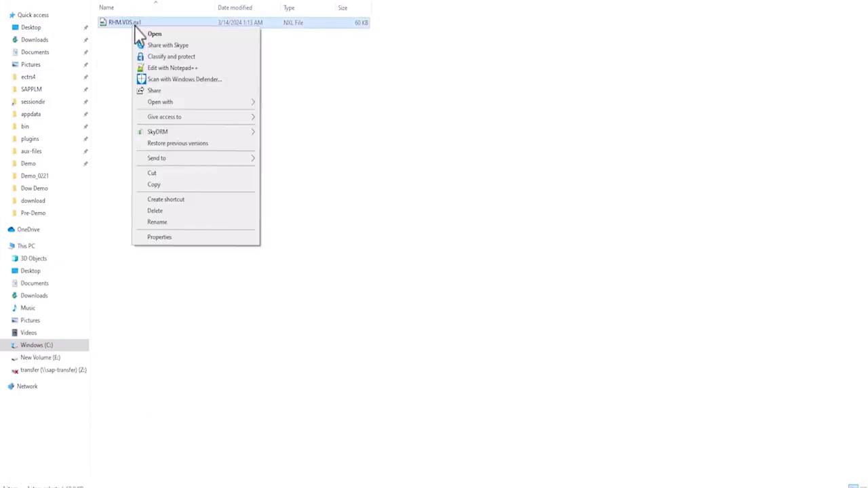
pyautogui.press('Escape')
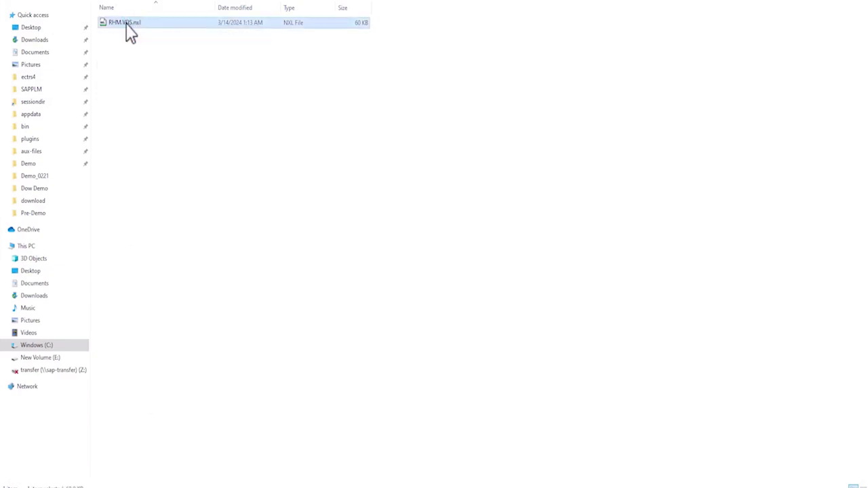
pyautogui.doubleClick(128, 27)
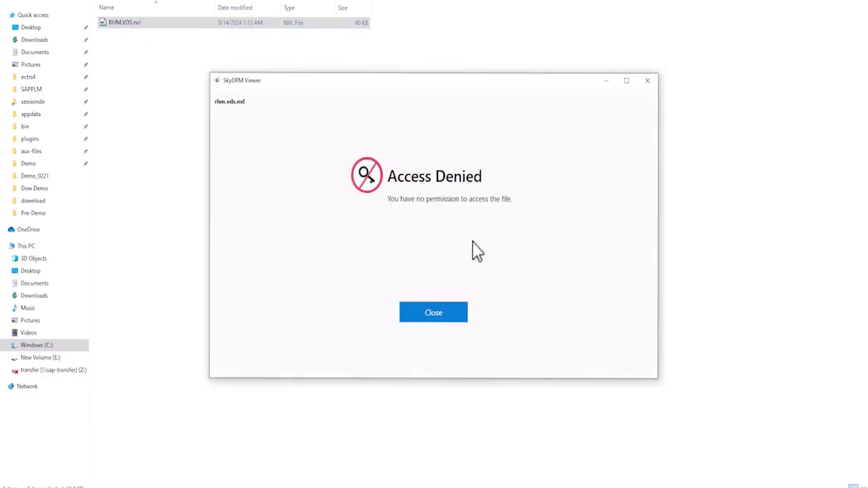
pyautogui.click(440, 314)
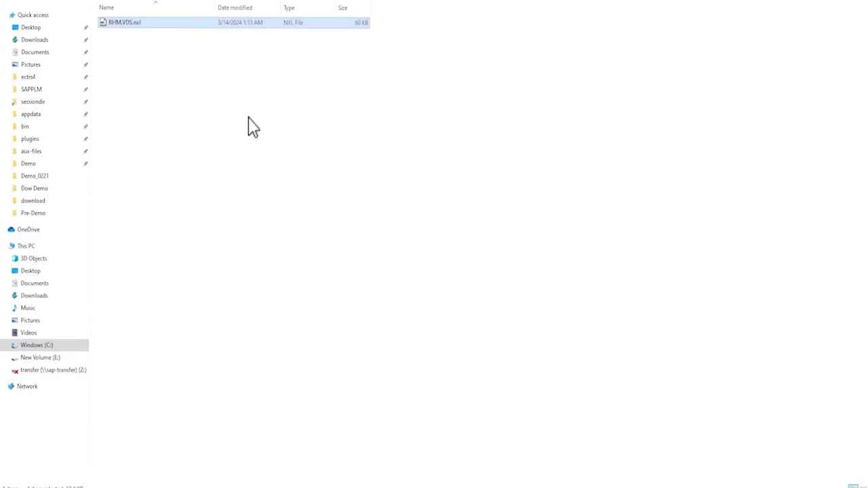
# Check the SkyDRM submenu in the file's right-click menu, then close it unused.
pyautogui.rightClick(152, 23)
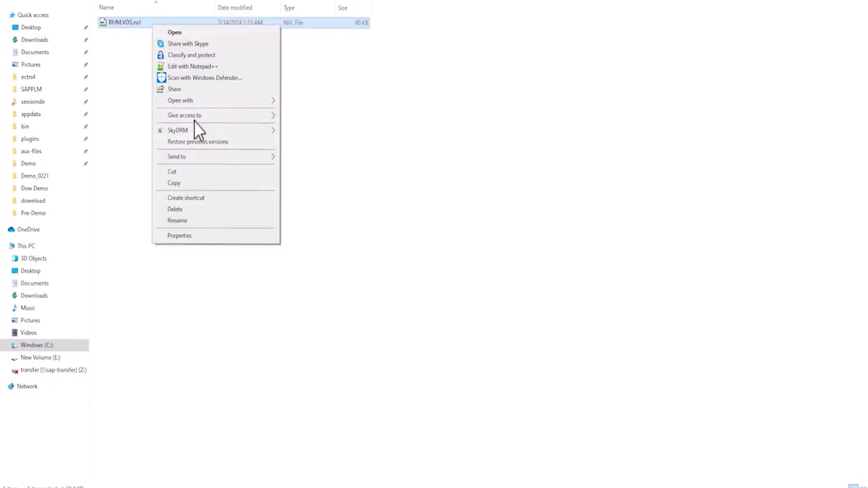
pyautogui.moveTo(191, 131)
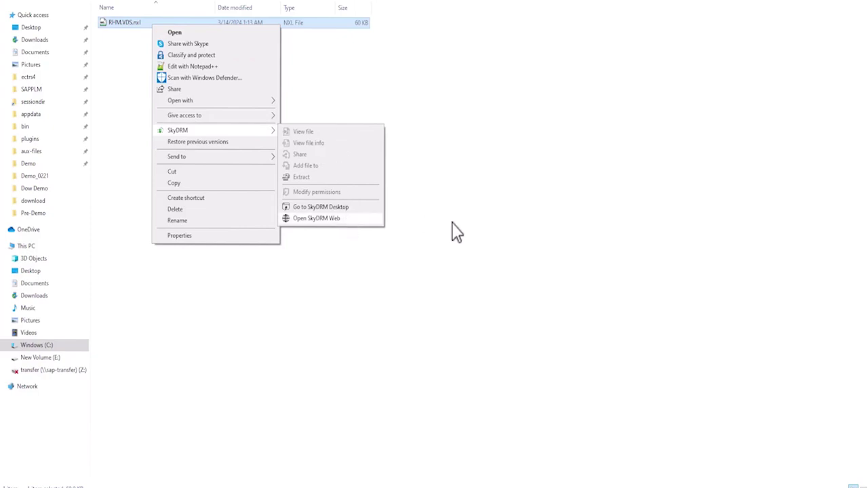
pyautogui.click(560, 253)
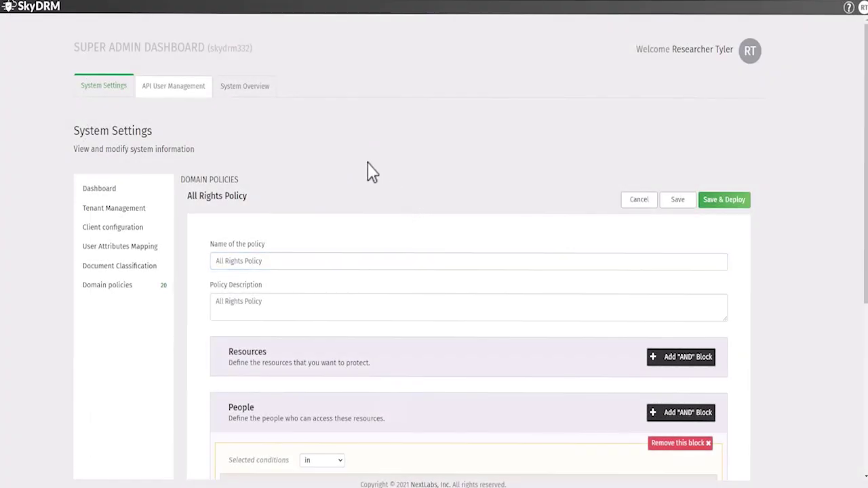
# Scroll the All Rights Policy down to its People and Digital Rights sections.
pyautogui.scroll(-1, 423, 204)
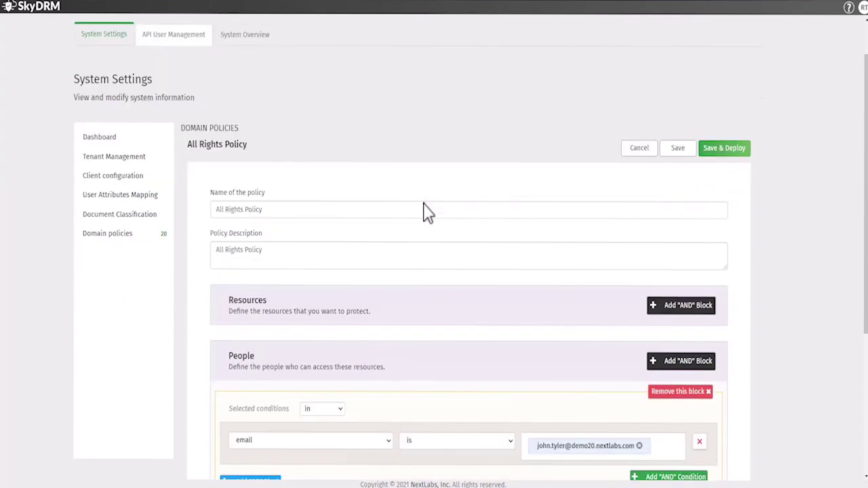
pyautogui.scroll(-3, 423, 203)
pyautogui.scroll(-1, 425, 211)
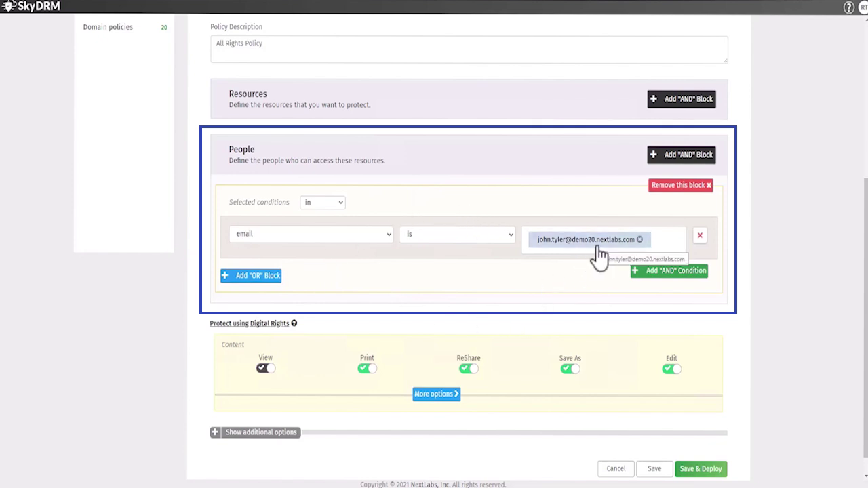
pyautogui.scroll(-1, 386, 341)
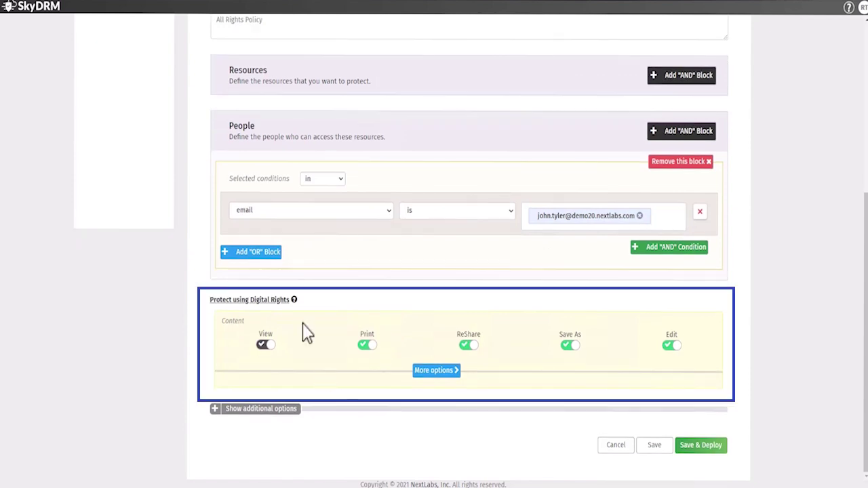